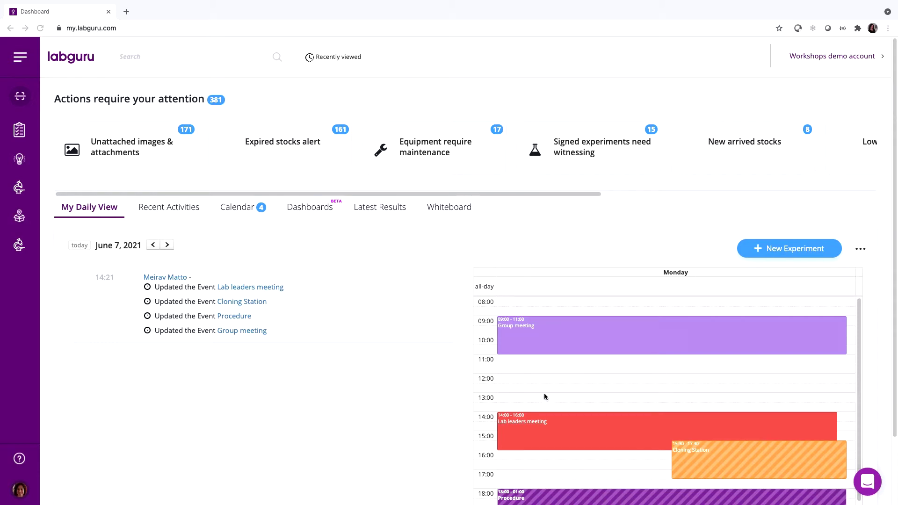
# - Create a new experiment from the ELISA antibody sandwich protocol
pyautogui.click(862, 250)
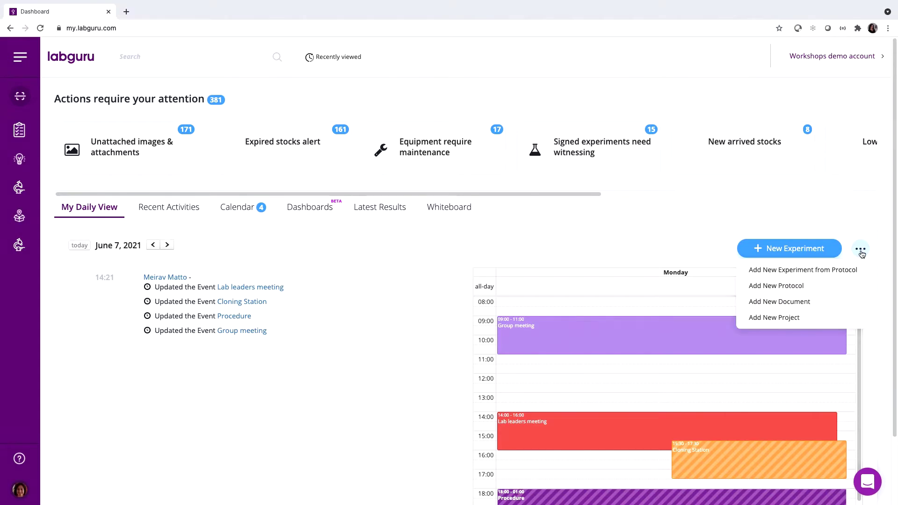
pyautogui.click(842, 271)
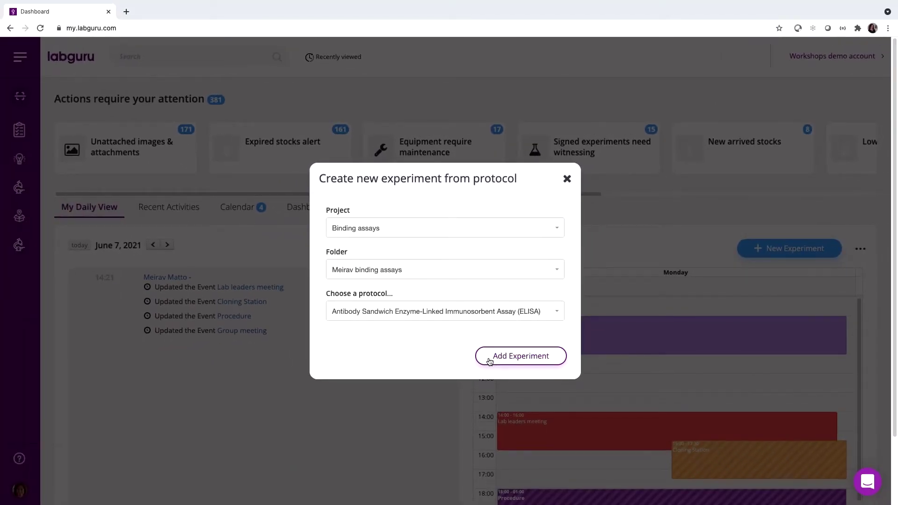
pyautogui.click(489, 361)
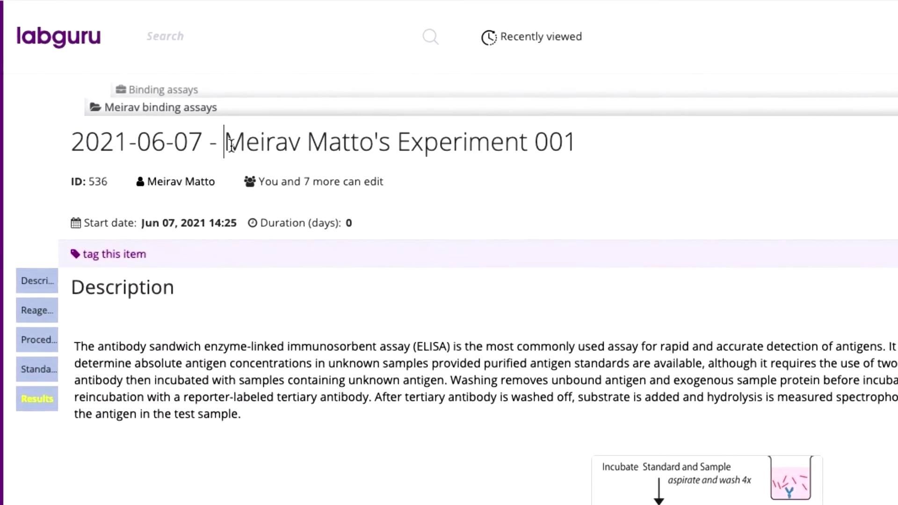
# - Rename the experiment title to '2021-06-07 - ELISA'
pyautogui.moveTo(227, 142); pyautogui.dragTo(528, 163)
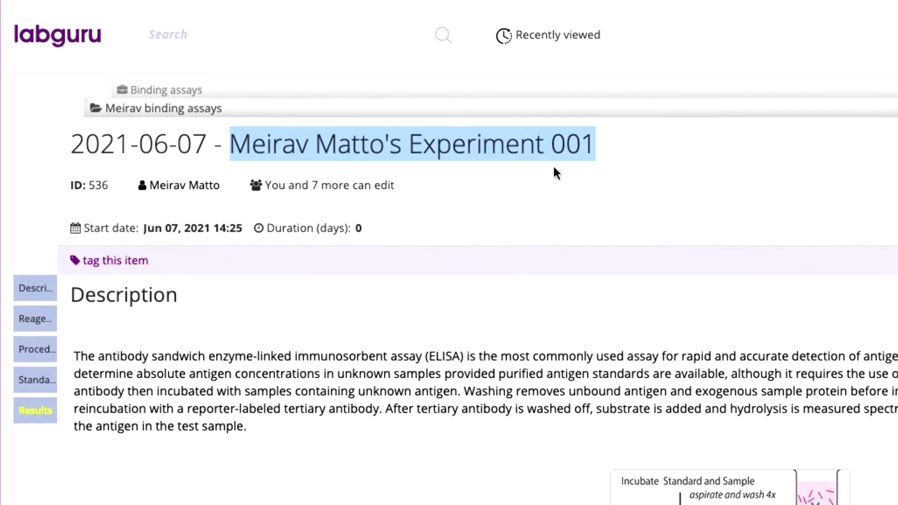
pyautogui.write('ELISA')
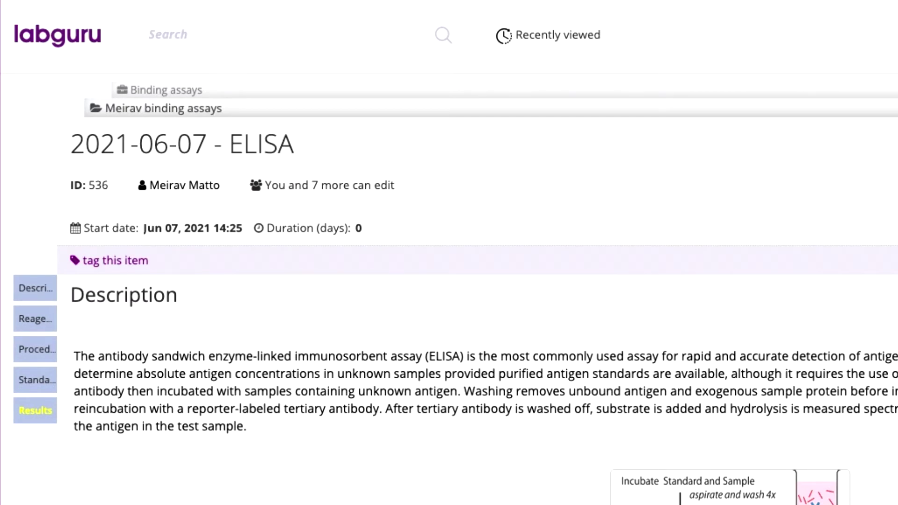
pyautogui.press('Return')
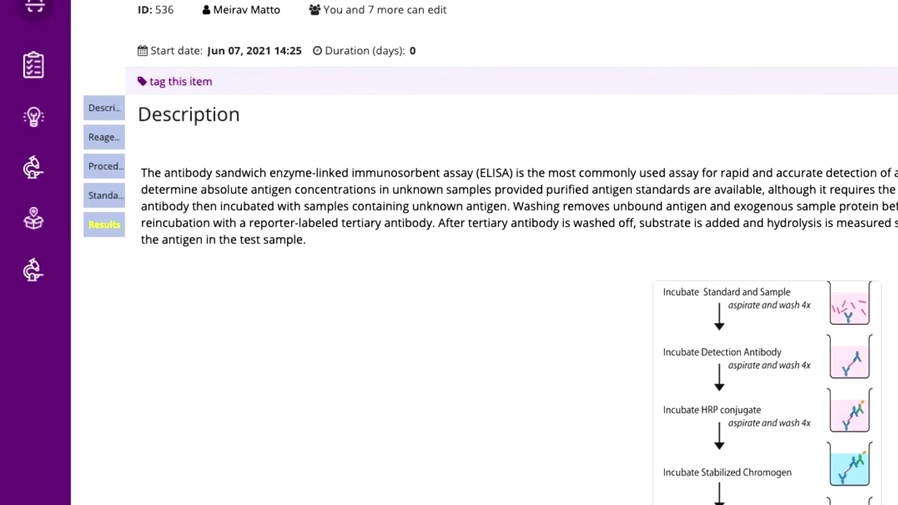
pyautogui.click(427, 416)
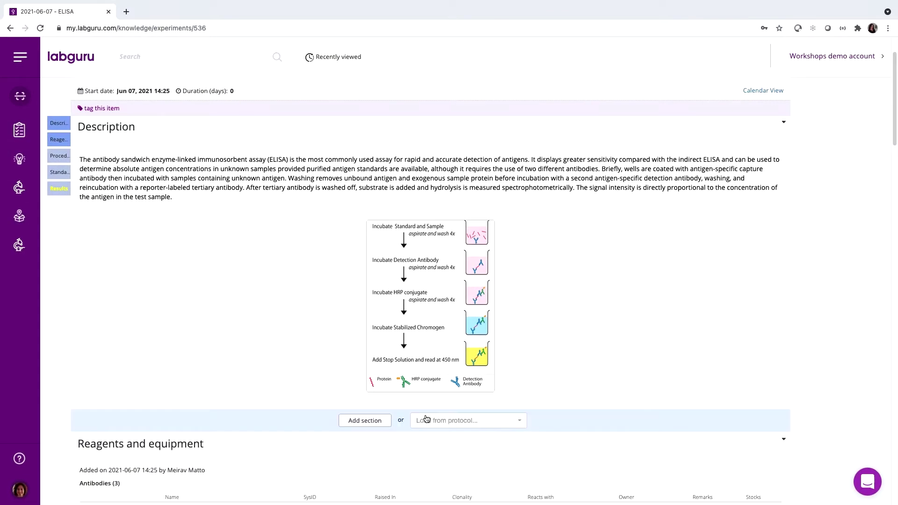
# - Insert a blank Custom section below Description, leaving its element list unused
pyautogui.click(355, 422)
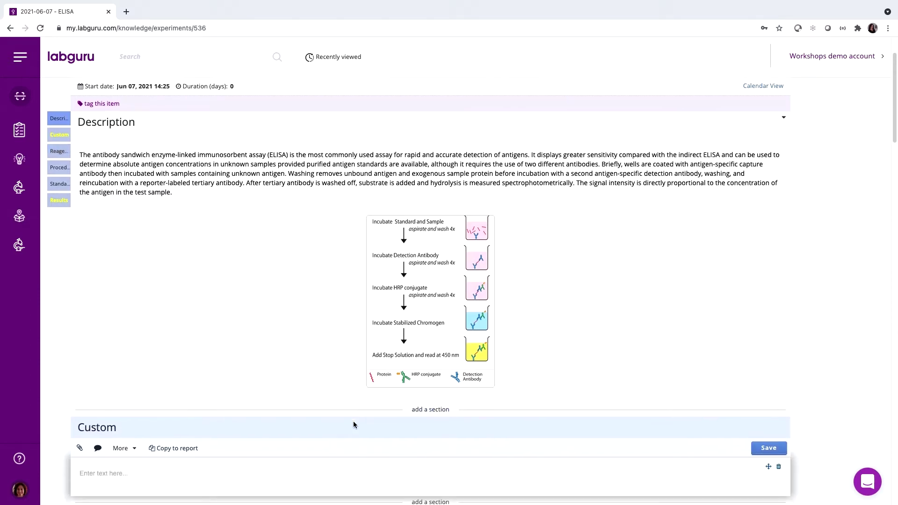
pyautogui.scroll(-1, 163, 375)
pyautogui.scroll(-3, 163, 374)
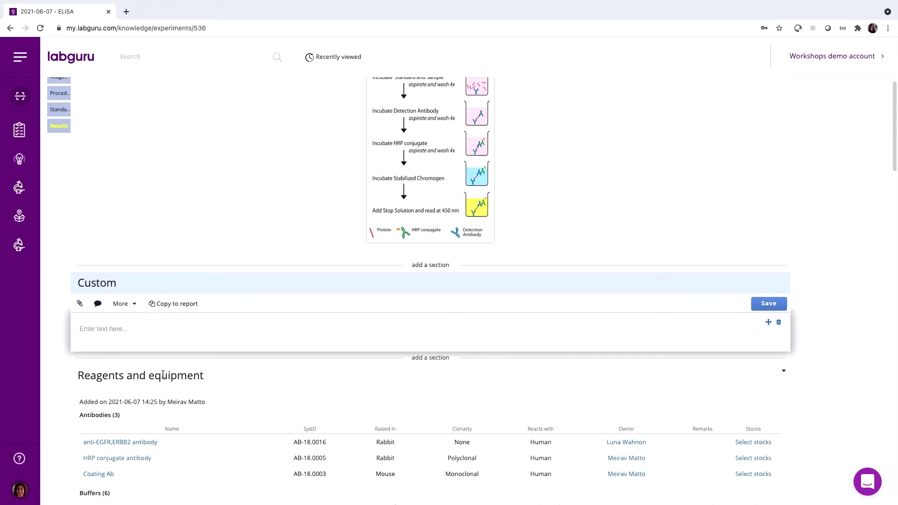
pyautogui.click(136, 307)
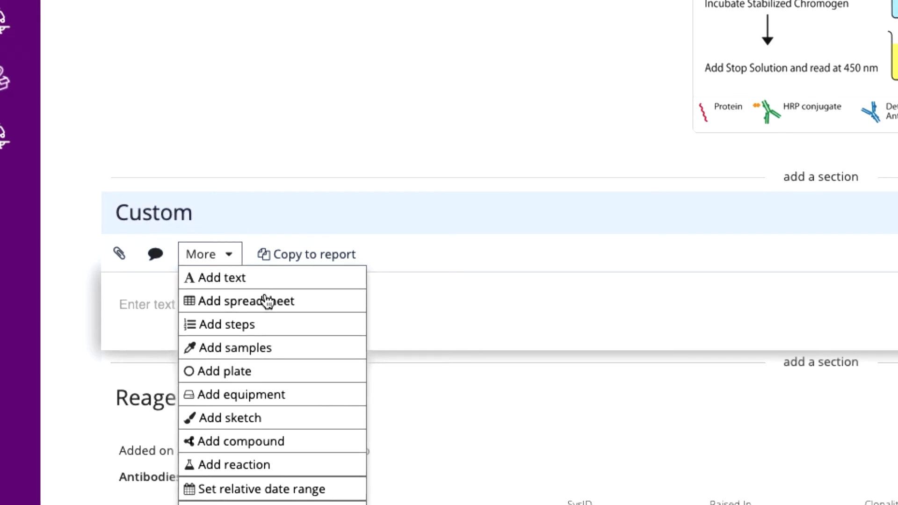
pyautogui.click(431, 319)
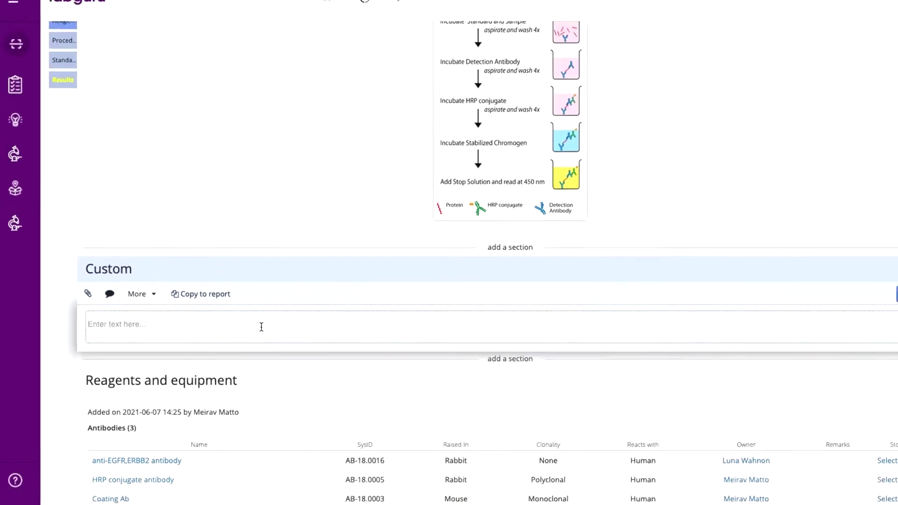
pyautogui.scroll(4, 234, 255)
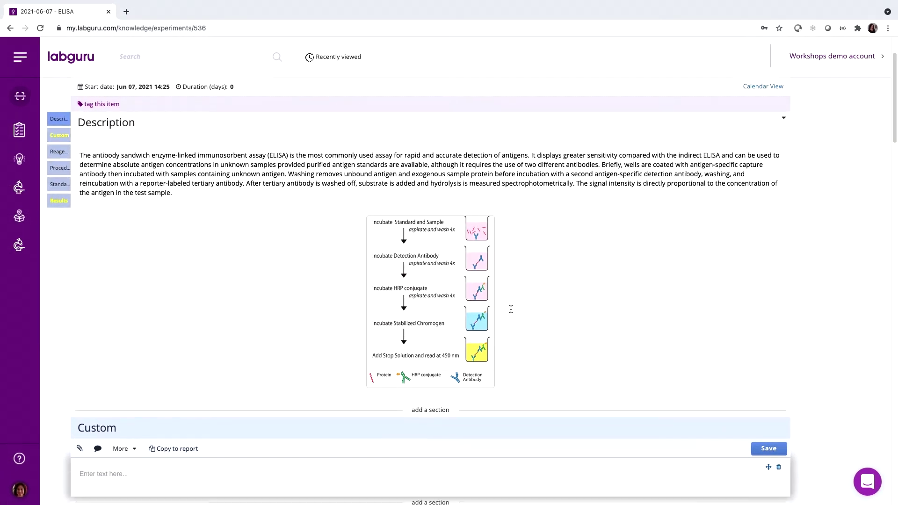
pyautogui.scroll(-10, 511, 309)
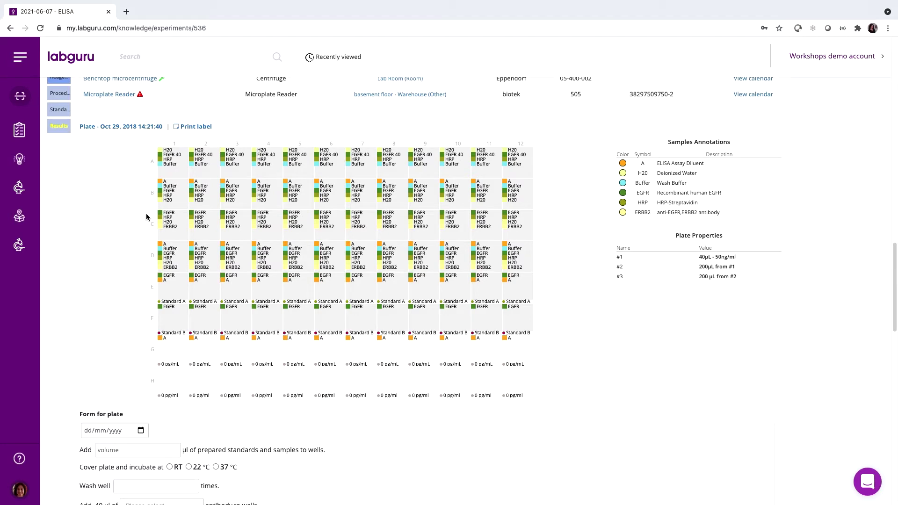
# - Add Deionized Water (H20) to the 12 row-H 0 pg/mL control wells of the plate
pyautogui.click(270, 356)
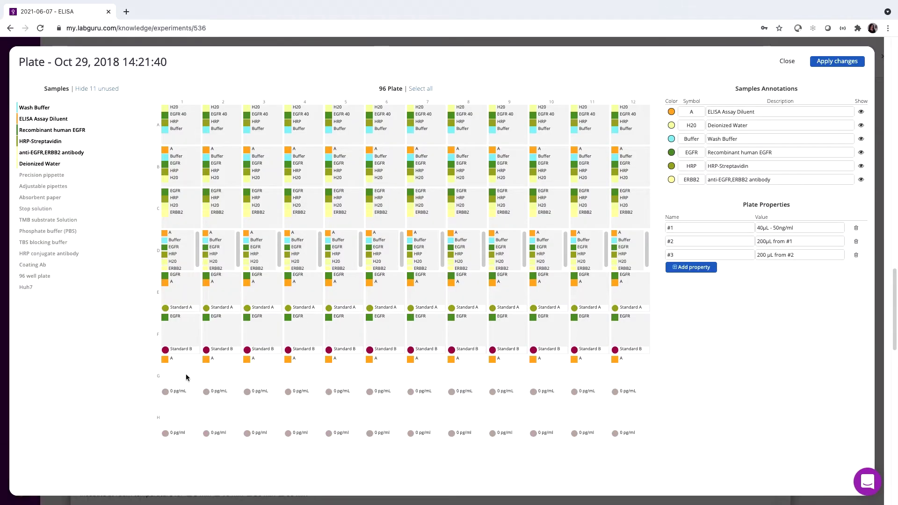
pyautogui.moveTo(184, 405)
pyautogui.mouseDown()
pyautogui.moveTo(273, 415)
pyautogui.moveTo(623, 415)
pyautogui.mouseUp()
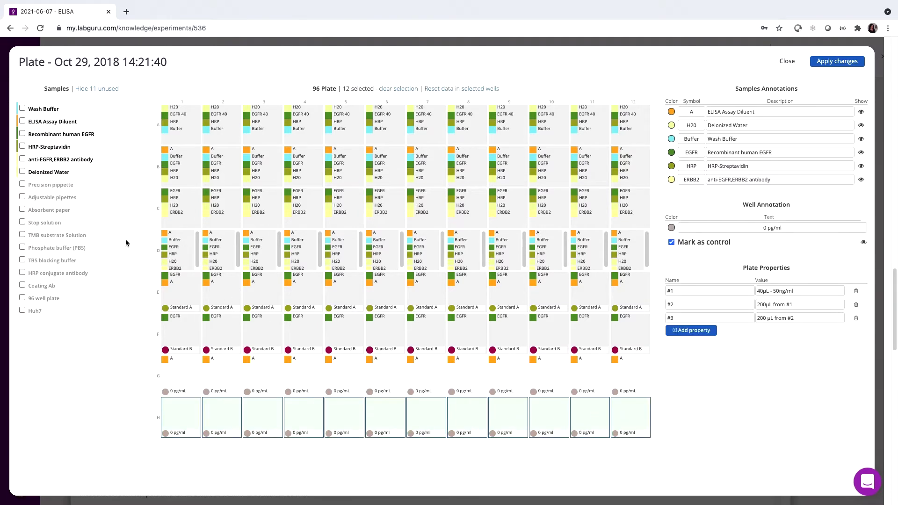
pyautogui.click(22, 171)
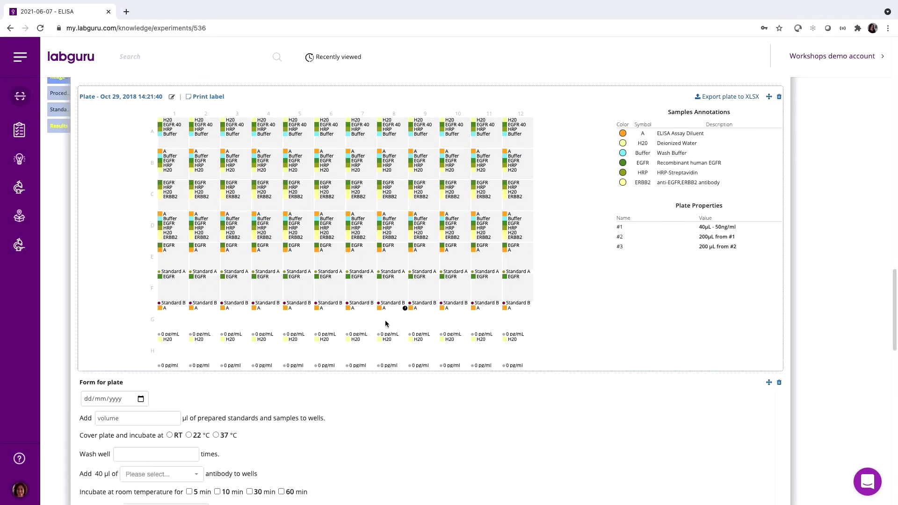
# - Fill the plate form: 07/06/2021, 125 µl, RT incubation, 3 washes, ERBB2 antibody, 5 min
pyautogui.scroll(-4, 386, 323)
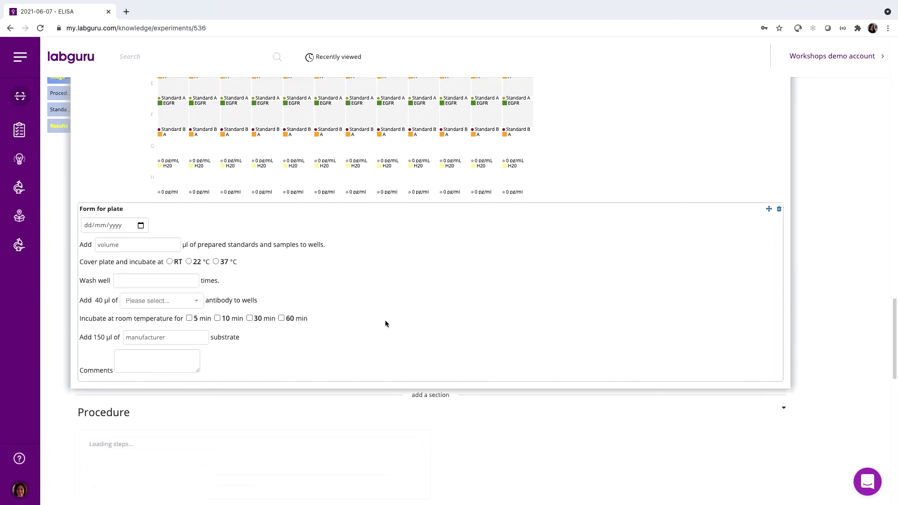
pyautogui.click(86, 226)
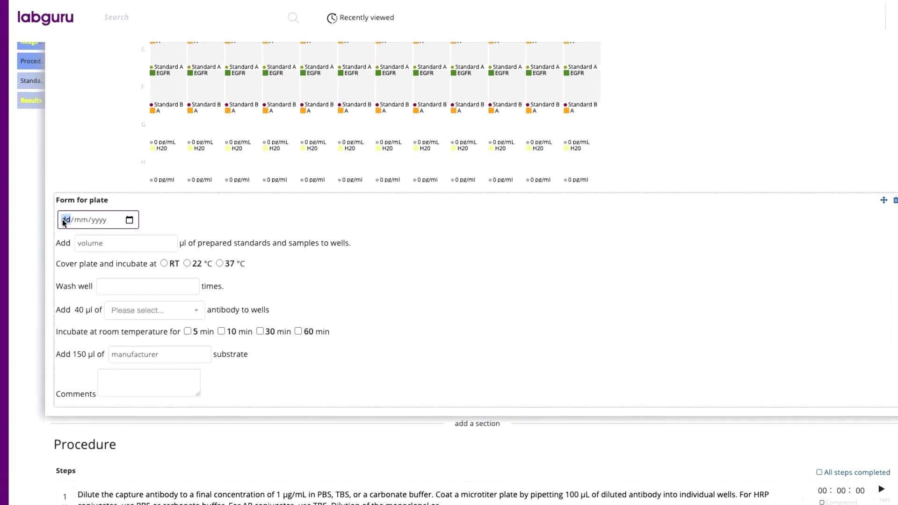
pyautogui.write('07/06/2')
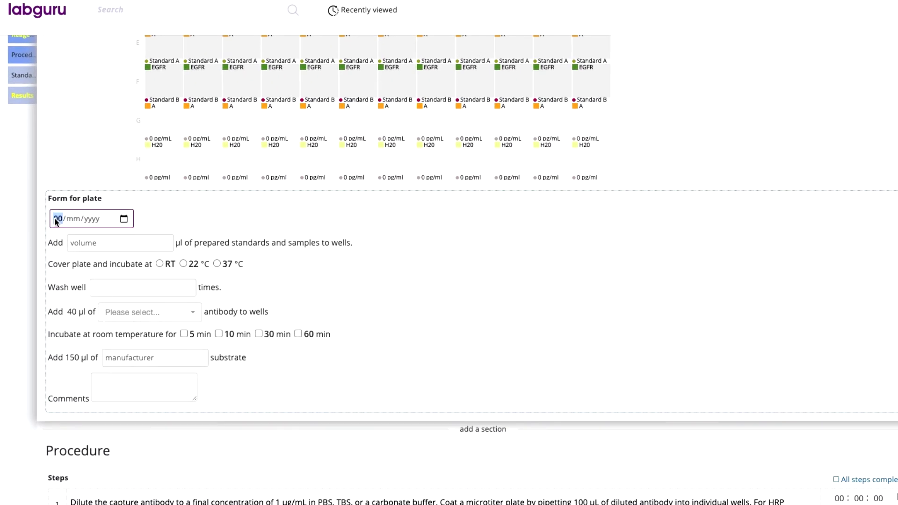
pyautogui.write('021')
pyautogui.click(99, 244)
pyautogui.write('125')
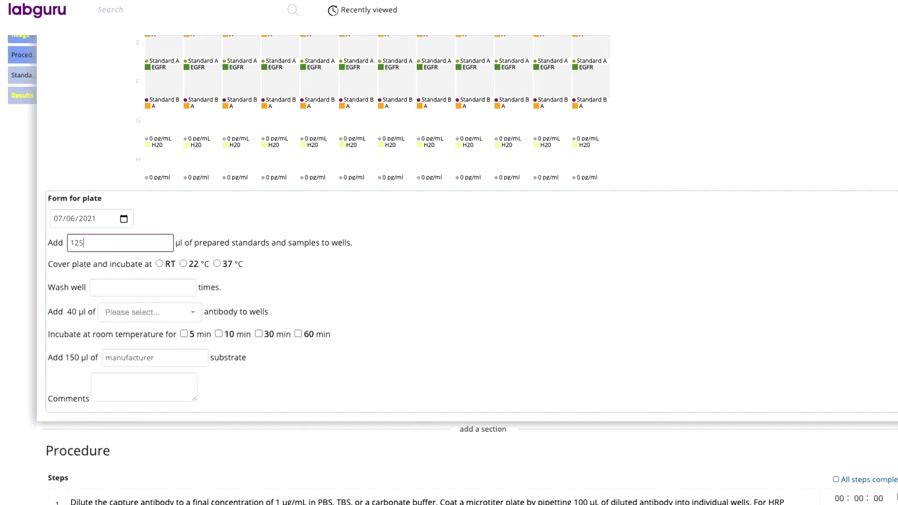
pyautogui.click(159, 264)
pyautogui.click(151, 286)
pyautogui.write('3')
pyautogui.click(155, 312)
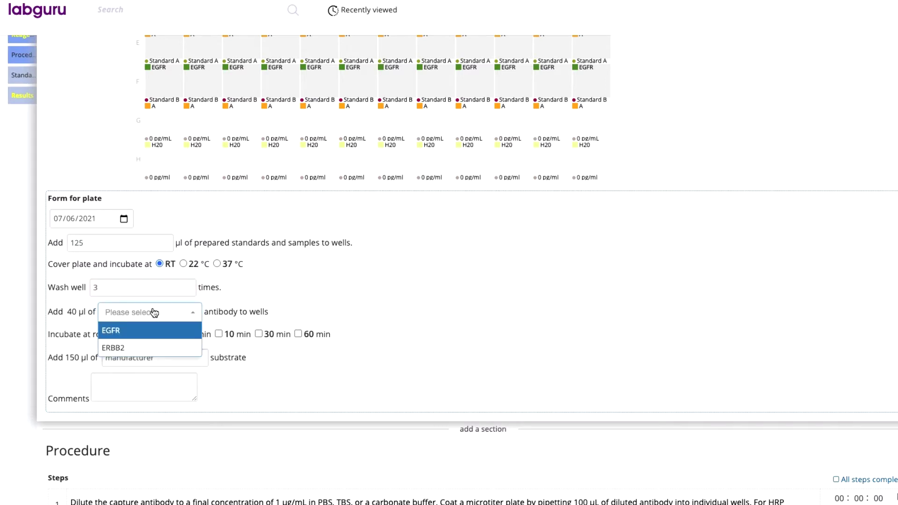
pyautogui.click(146, 348)
pyautogui.click(184, 334)
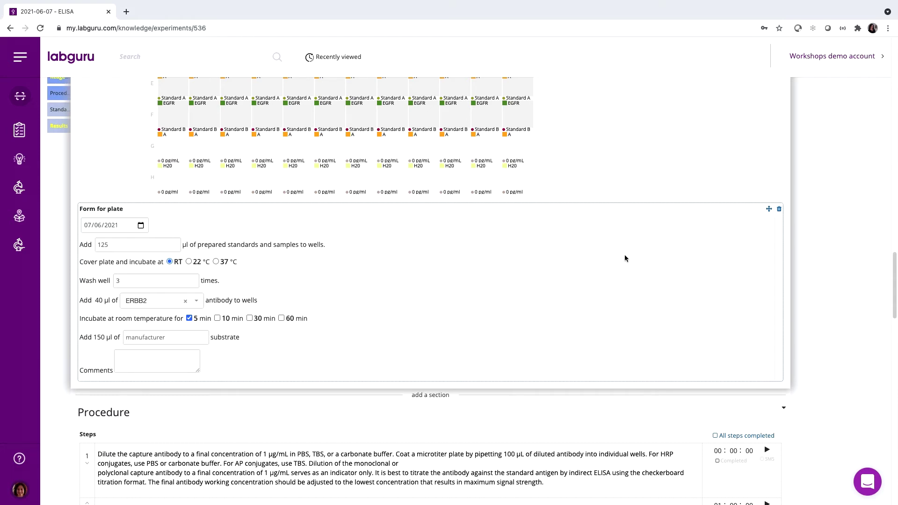
pyautogui.scroll(-5, 625, 259)
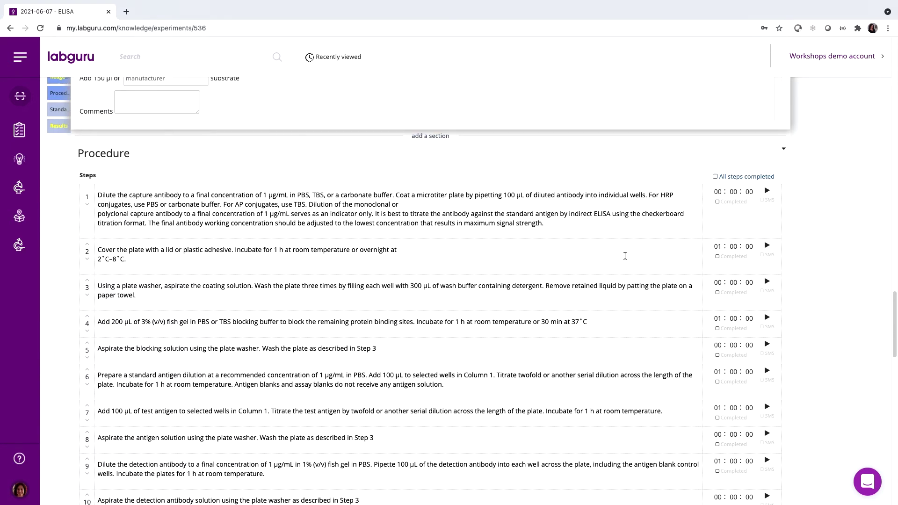
# - Mark procedure steps 1 and 2 as completed and save the procedure
pyautogui.click(717, 198)
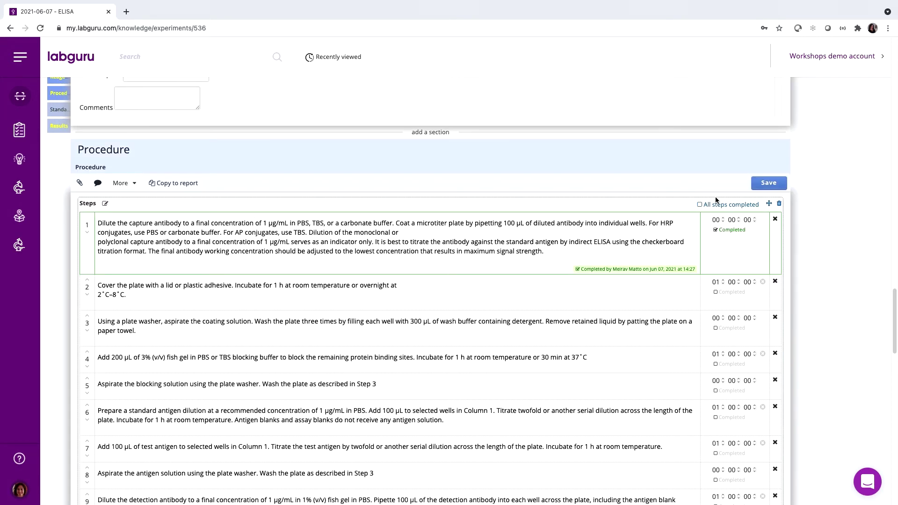
pyautogui.click(716, 292)
pyautogui.click(765, 184)
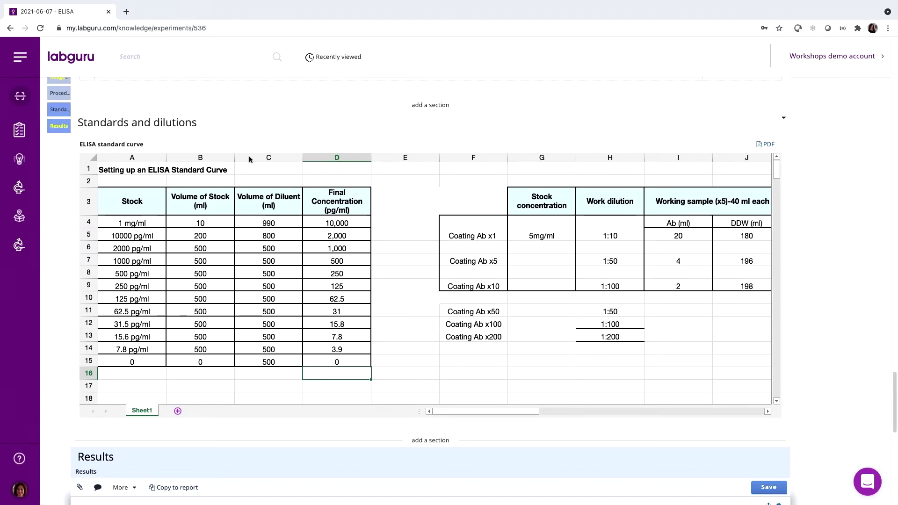
# - Put =SUM(D4:D15) in cell D16 of the standards sheet, showing 13996, and save
pyautogui.click(324, 377)
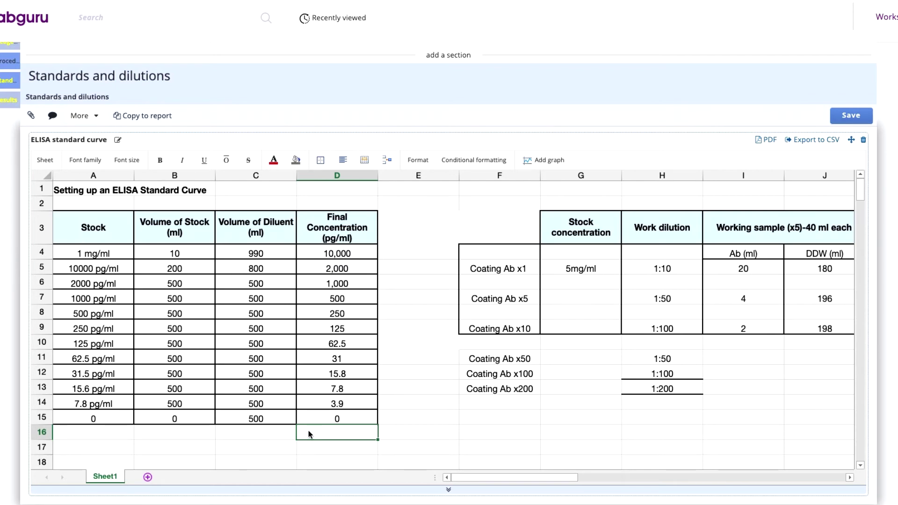
pyautogui.write('=sum')
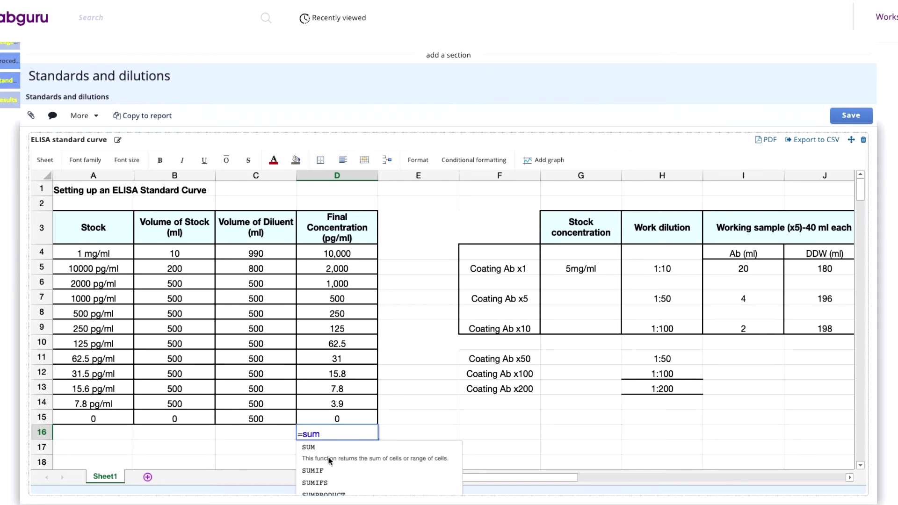
pyautogui.write('(')
pyautogui.moveTo(327, 255); pyautogui.dragTo(337, 300)
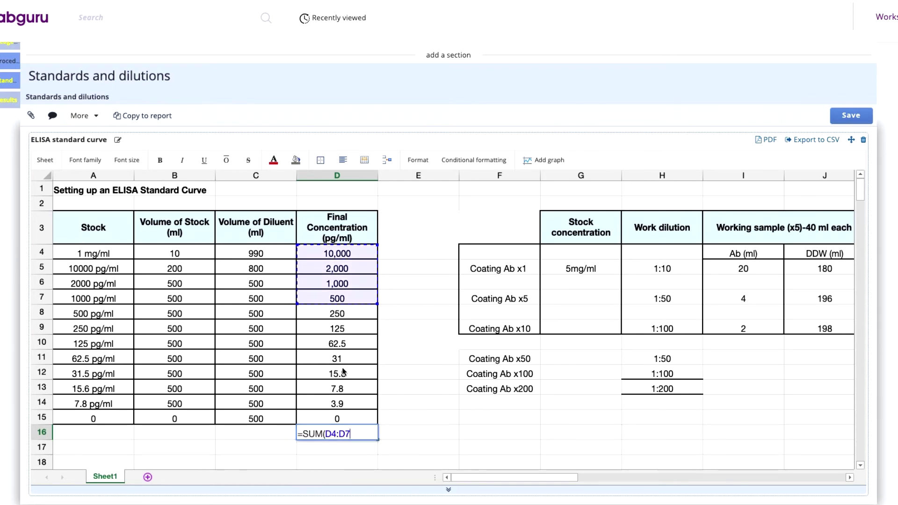
pyautogui.moveTo(344, 372); pyautogui.dragTo(336, 419)
pyautogui.press('Return')
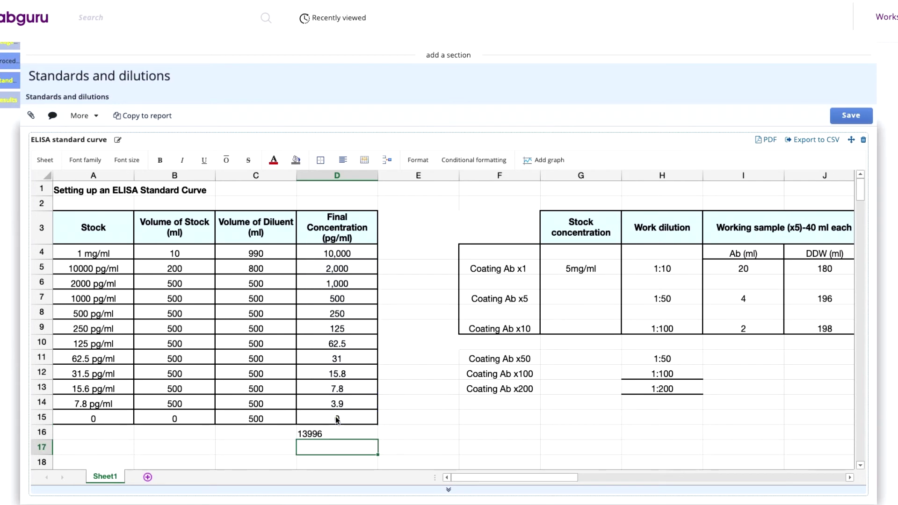
pyautogui.click(851, 115)
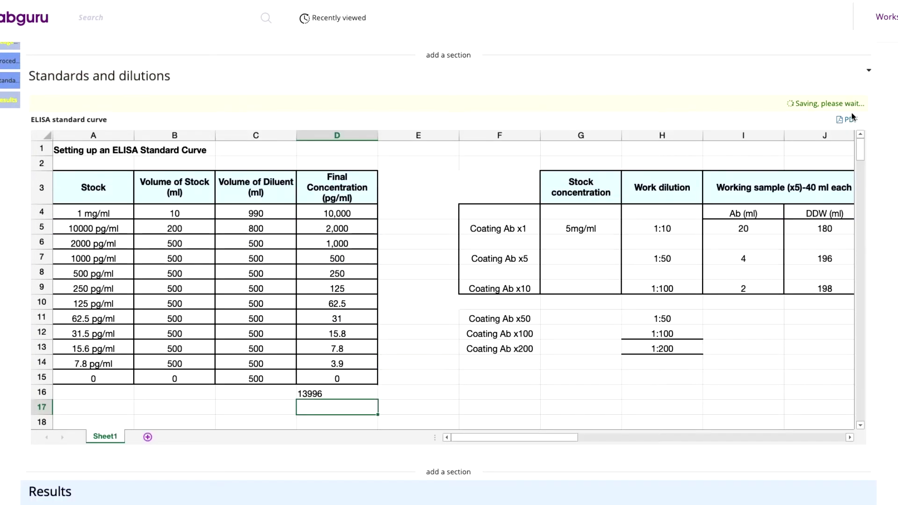
pyautogui.click(28, 426)
# - Upload ELISA graph.png from the Desktop into the Results attachment area
pyautogui.scroll(-3, 27, 425)
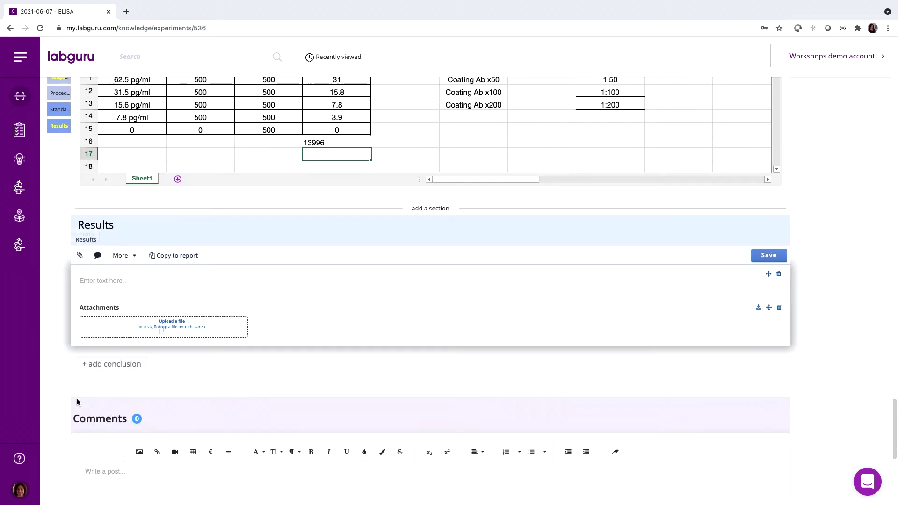
pyautogui.scroll(-5, 76, 399)
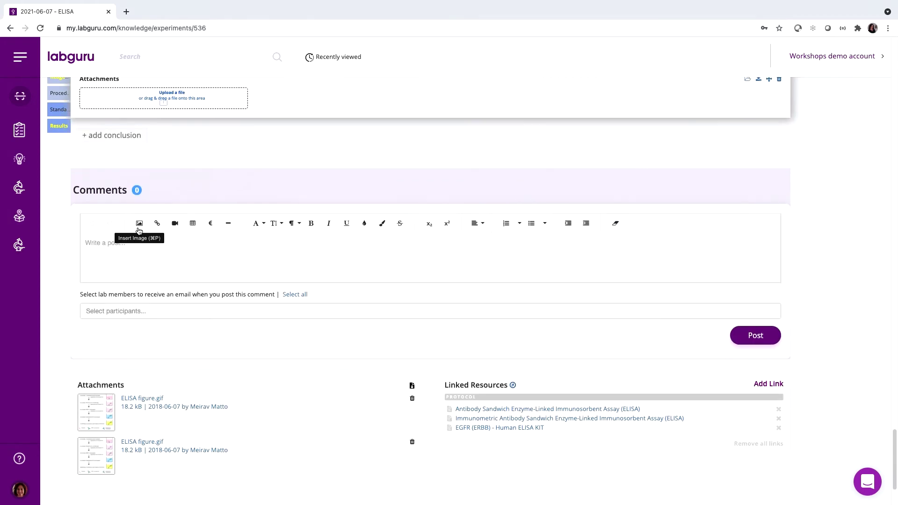
pyautogui.click(170, 103)
pyautogui.click(373, 235)
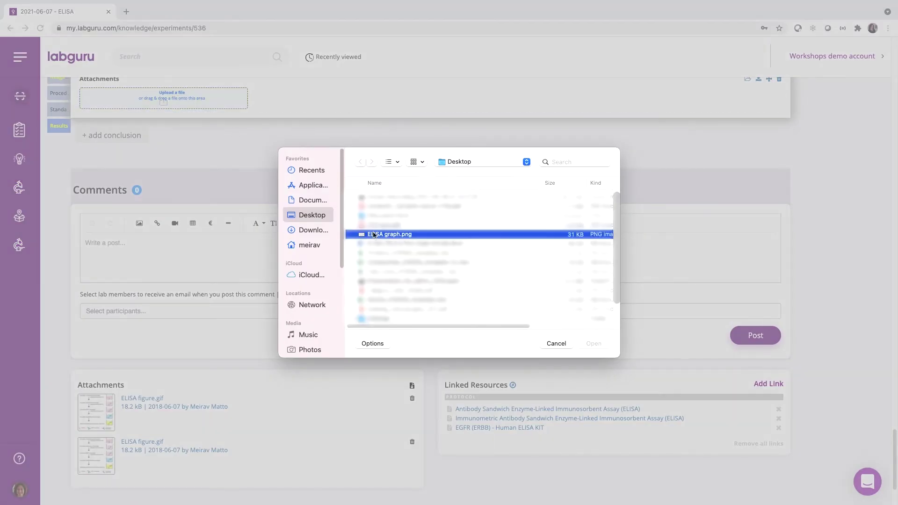
pyautogui.click(594, 344)
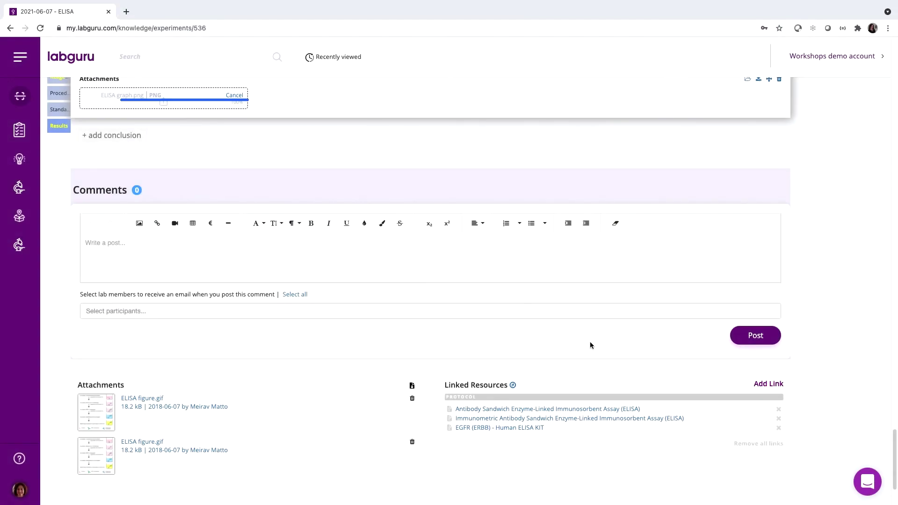